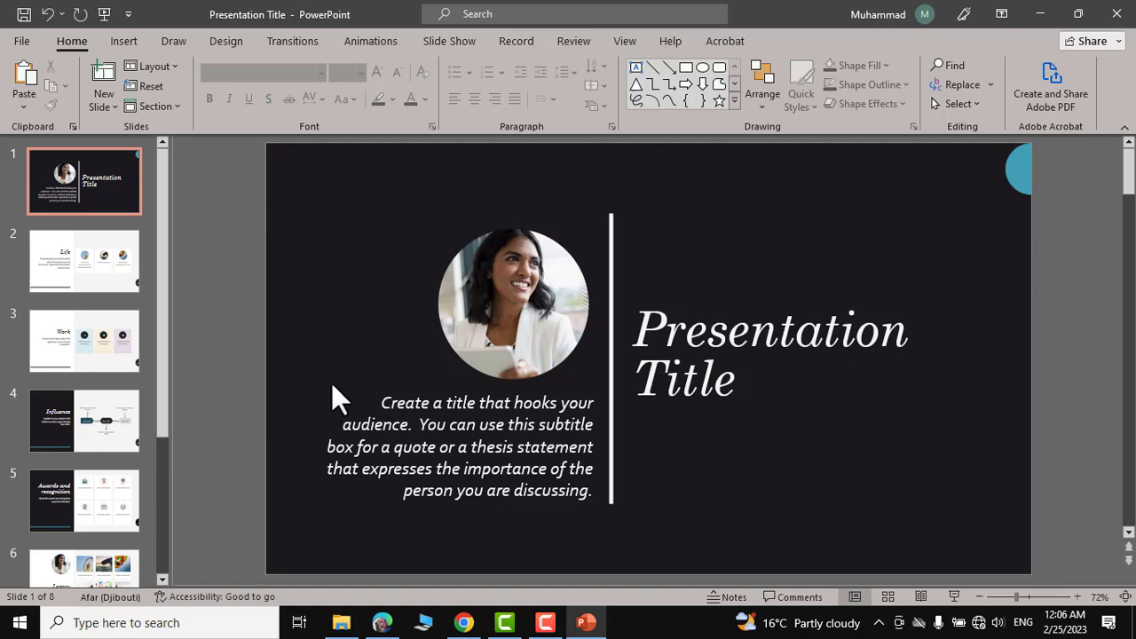
Load the Science Project Title presentation from the Desktop as the source for reusing slides.
{"action": "left_click", "coordinate": [113, 105]}
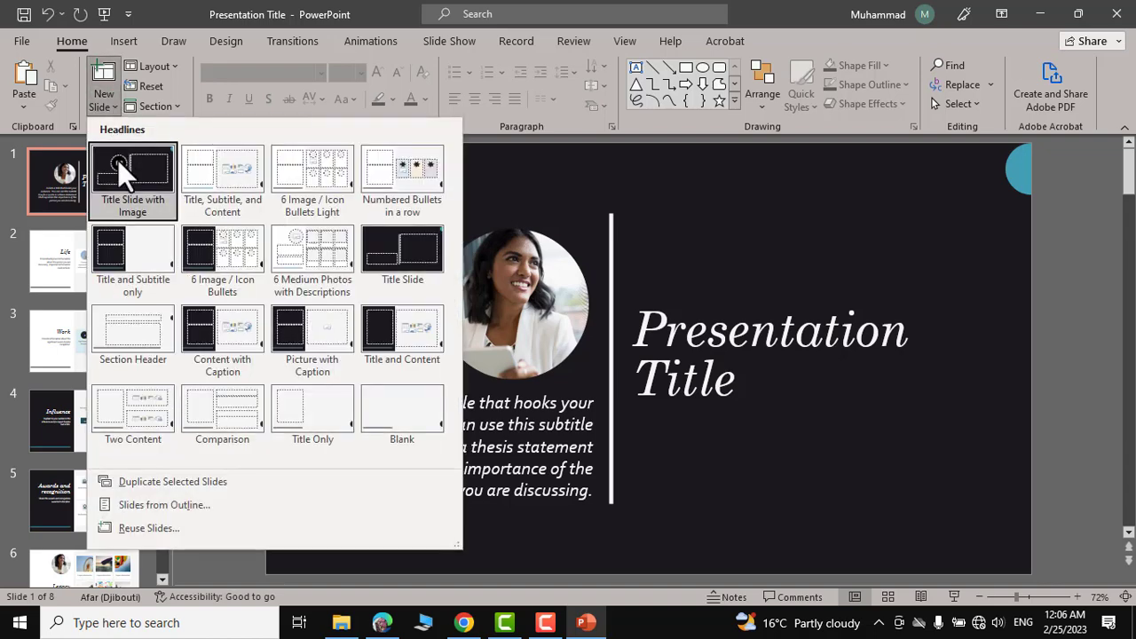
{"action": "left_click", "coordinate": [150, 528]}
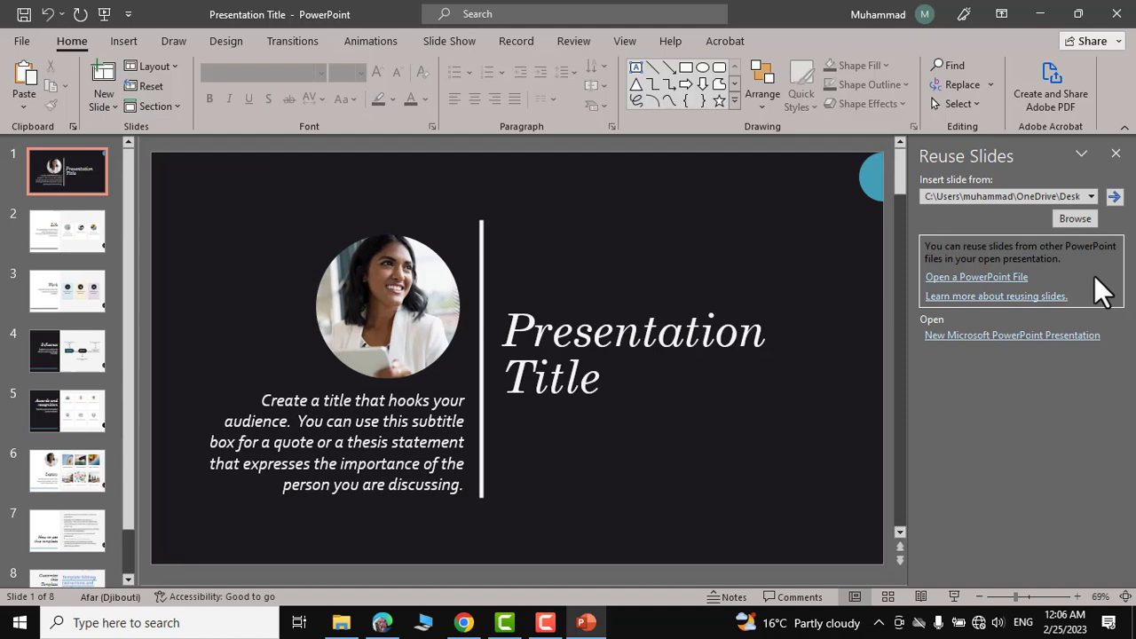
{"action": "left_click", "coordinate": [1074, 219]}
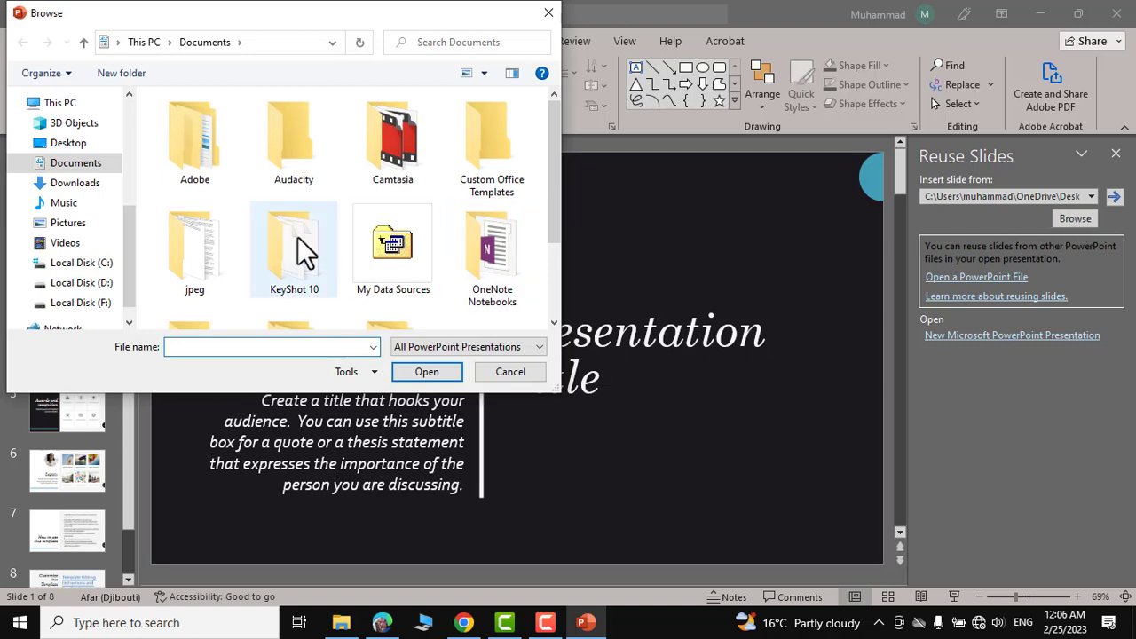
{"action": "left_click", "coordinate": [80, 143]}
{"action": "left_click_drag", "start_coordinate": [555, 203], "coordinate": [552, 253]}
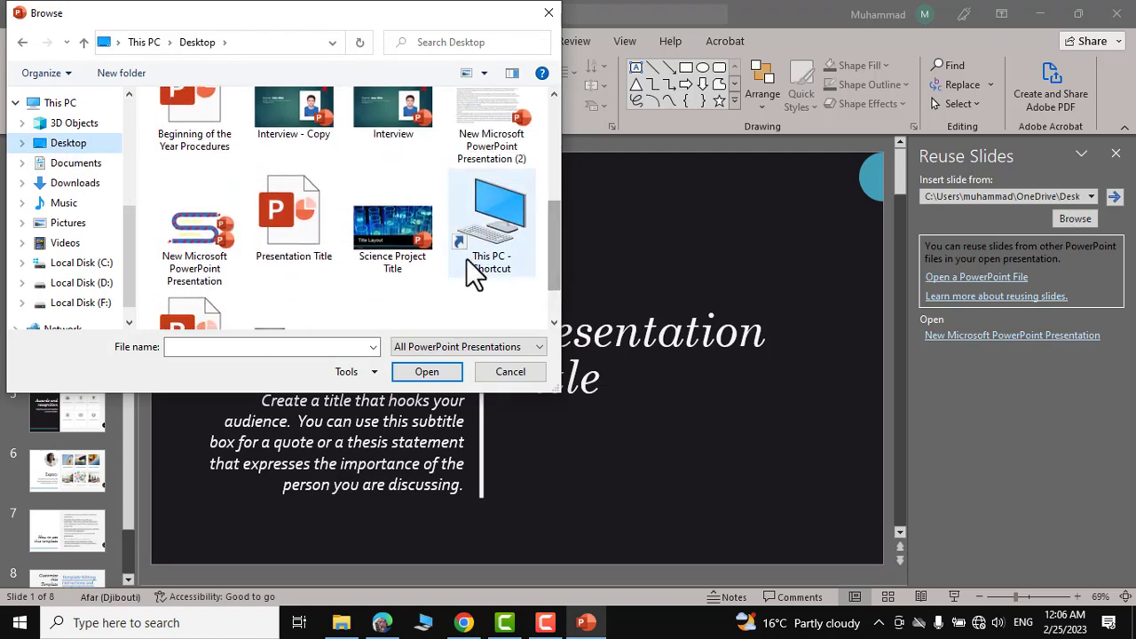
{"action": "left_click", "coordinate": [394, 232]}
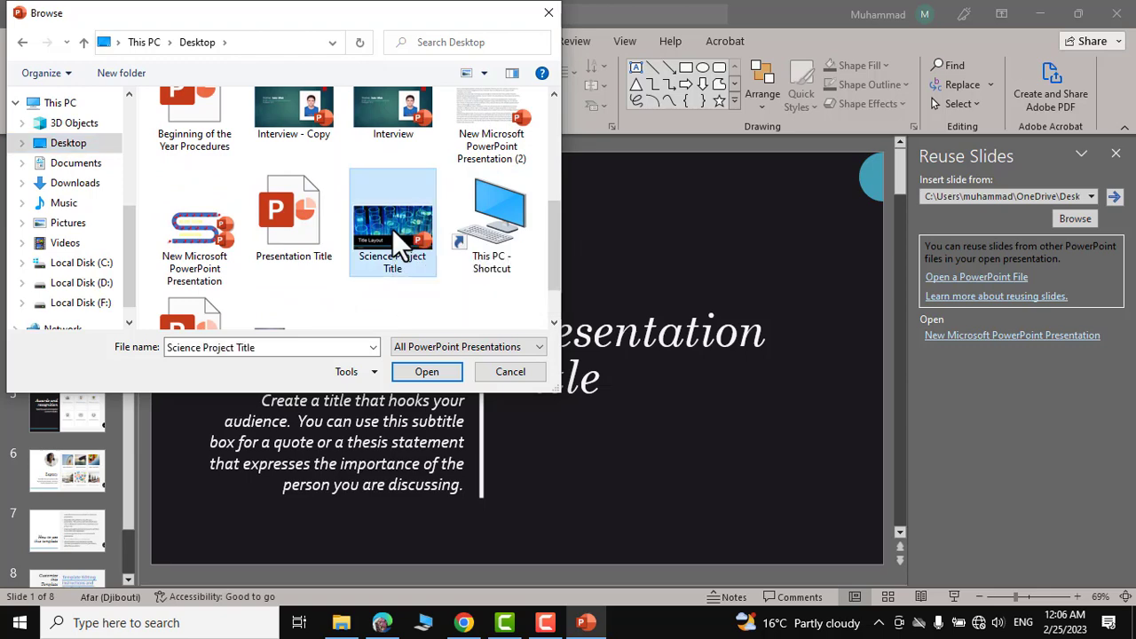
{"action": "left_click", "coordinate": [420, 371]}
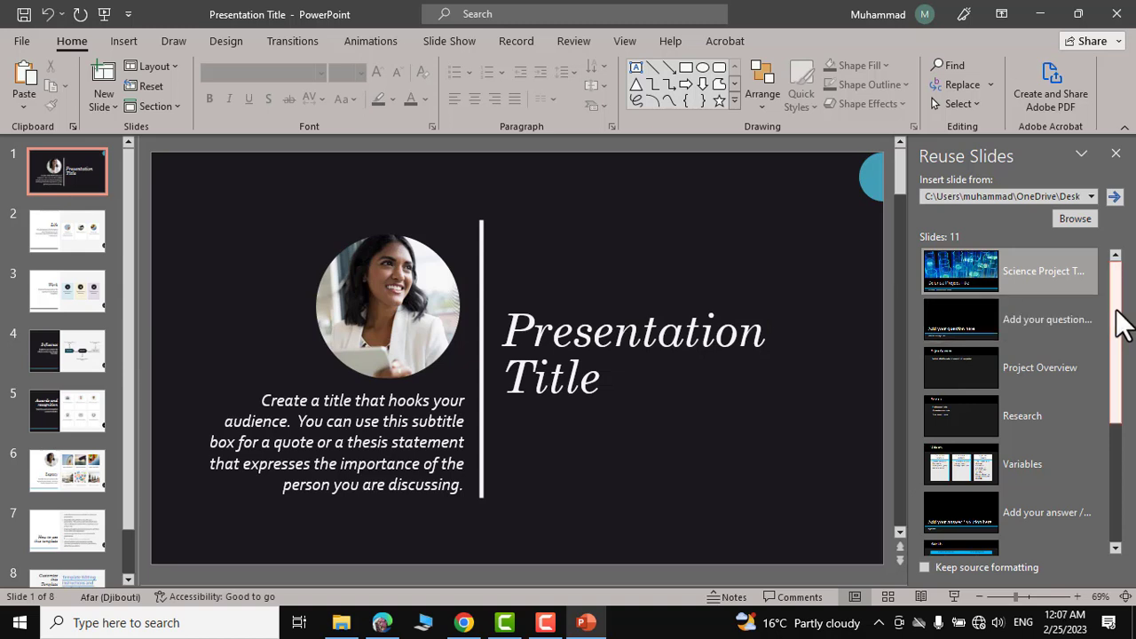
Insert the source's Science Project Title slide once in the current theme and again with source formatting kept.
{"action": "right_click", "coordinate": [1017, 268]}
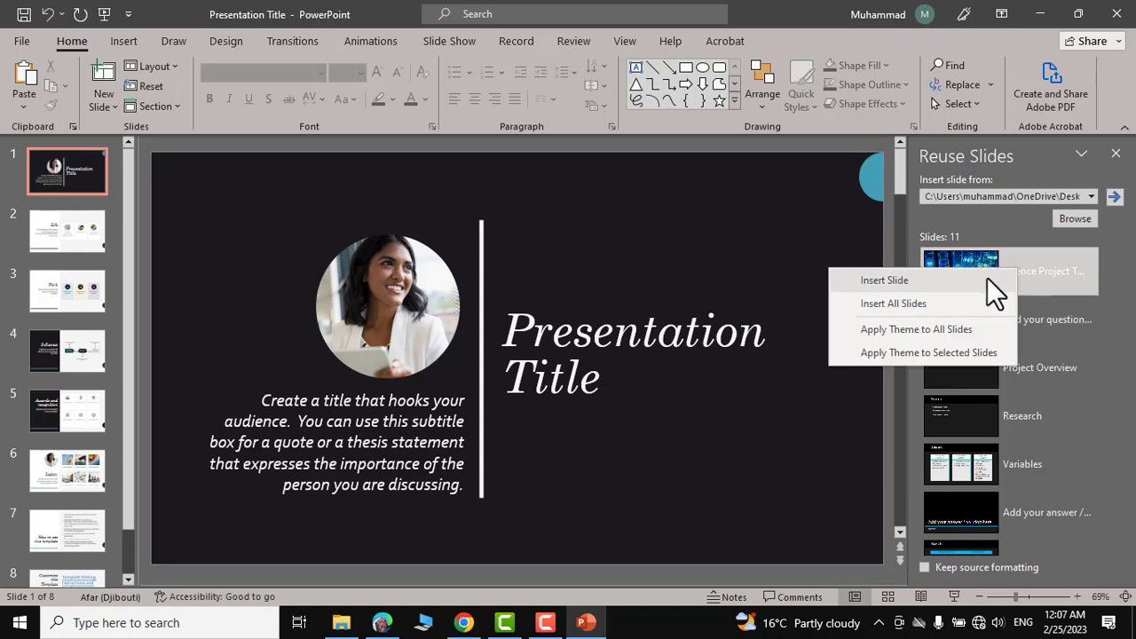
{"action": "left_click", "coordinate": [882, 280]}
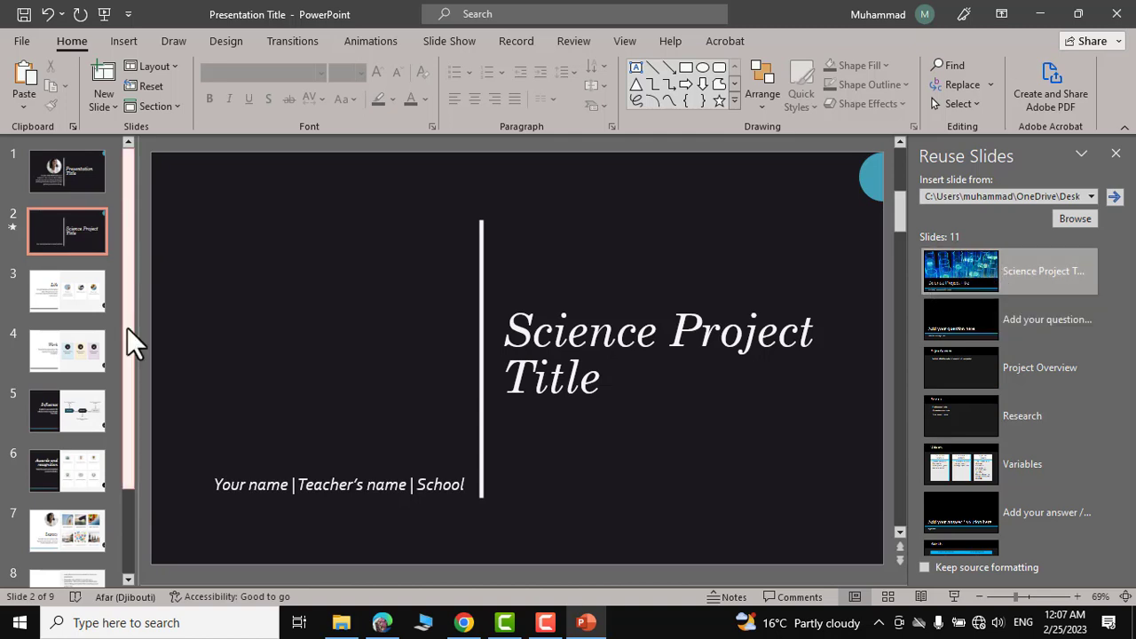
{"action": "mouse_move", "coordinate": [126, 327]}
{"action": "left_mouse_down"}
{"action": "mouse_move", "coordinate": [127, 378]}
{"action": "mouse_move", "coordinate": [125, 341]}
{"action": "left_mouse_up"}
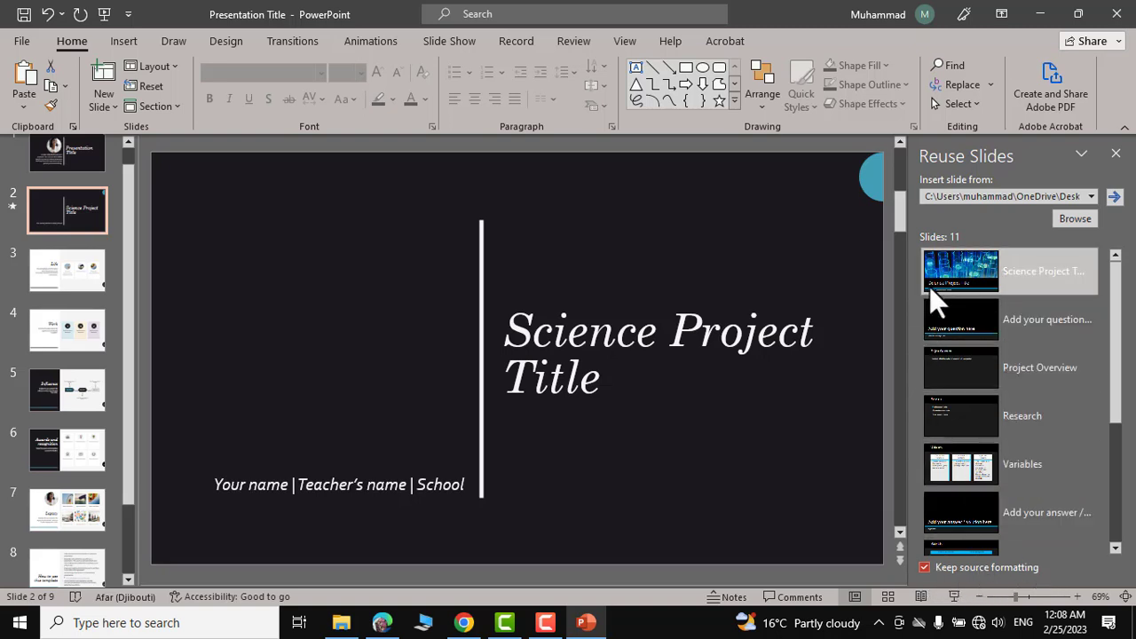
{"action": "right_click", "coordinate": [955, 265]}
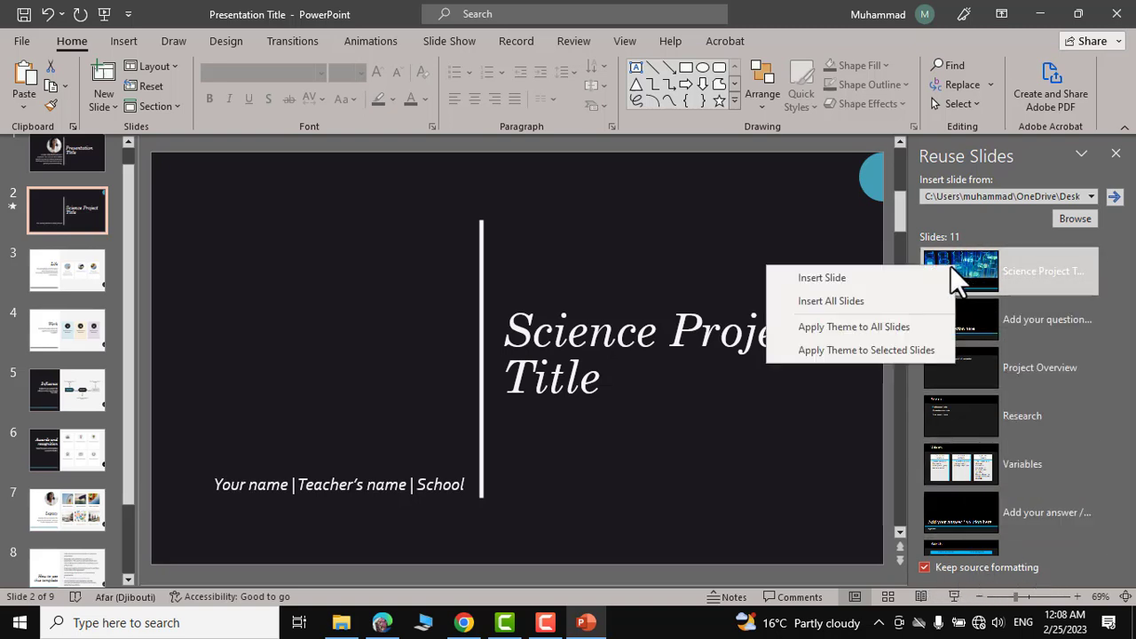
{"action": "left_click", "coordinate": [822, 278]}
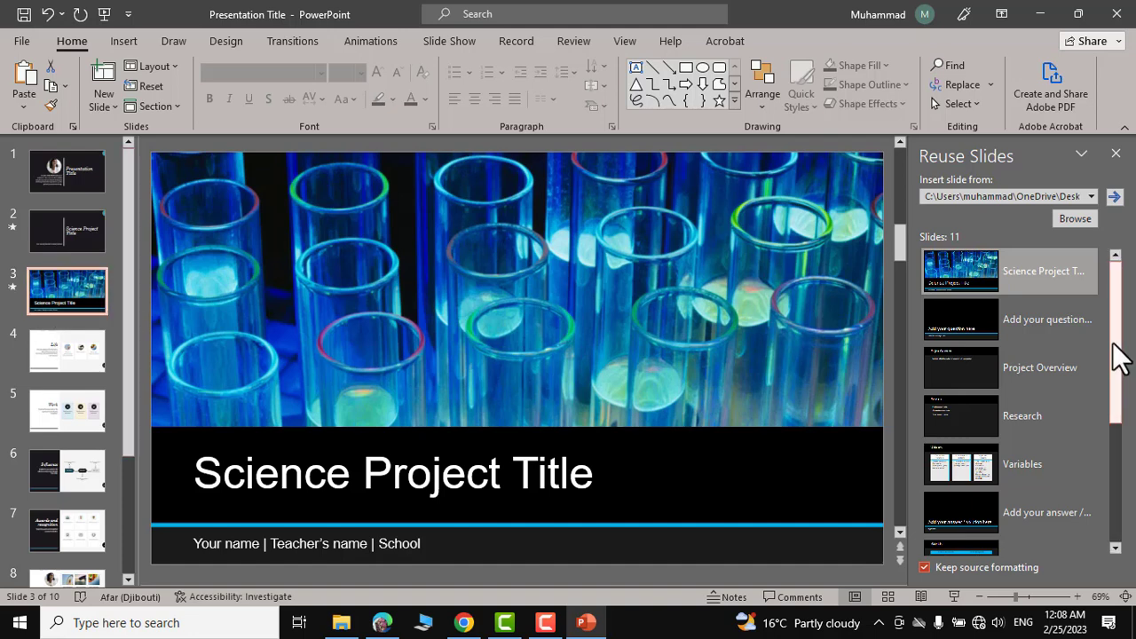
Insert all slides of the source presentation after slide 3 with source formatting kept.
{"action": "scroll", "coordinate": [1116, 377], "scroll_direction": "down", "scroll_amount": 3}
{"action": "left_click_drag", "start_coordinate": [1120, 440], "coordinate": [1125, 321]}
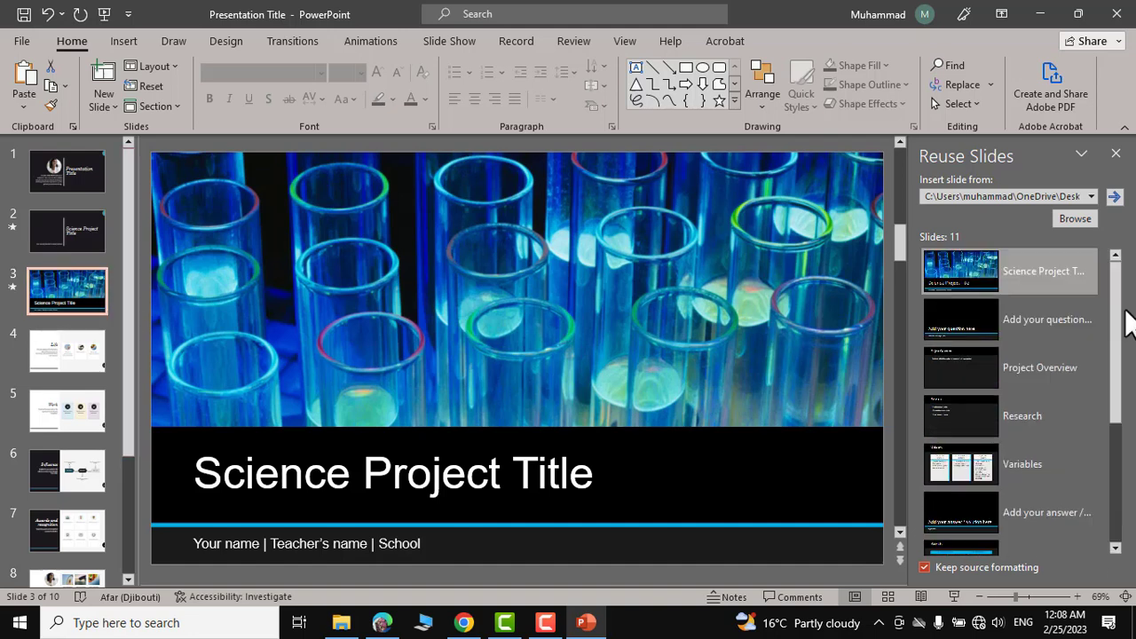
{"action": "right_click", "coordinate": [1018, 261]}
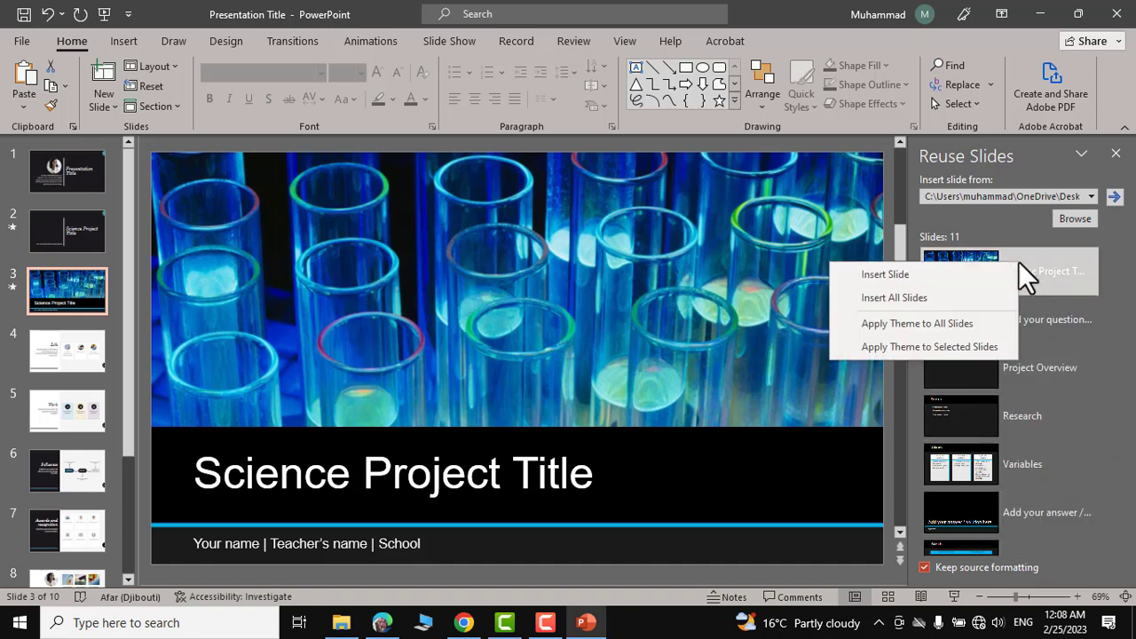
{"action": "left_click", "coordinate": [915, 298]}
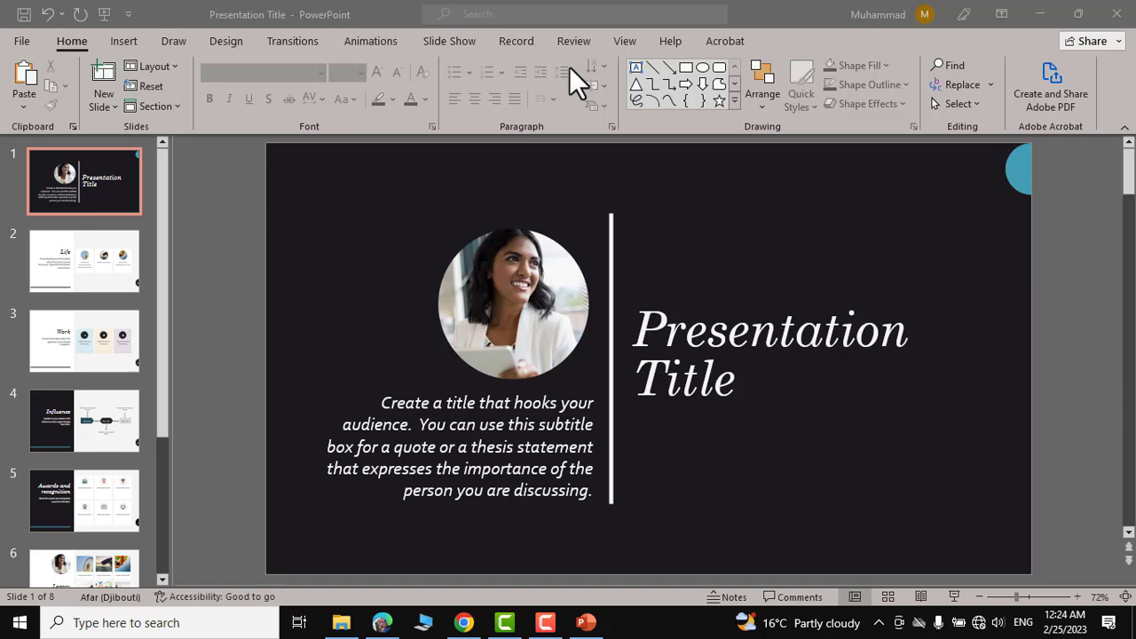
Compare the original Presentation Title deck with the Science Project Title file from the Desktop and merge them.
{"action": "left_click", "coordinate": [575, 40]}
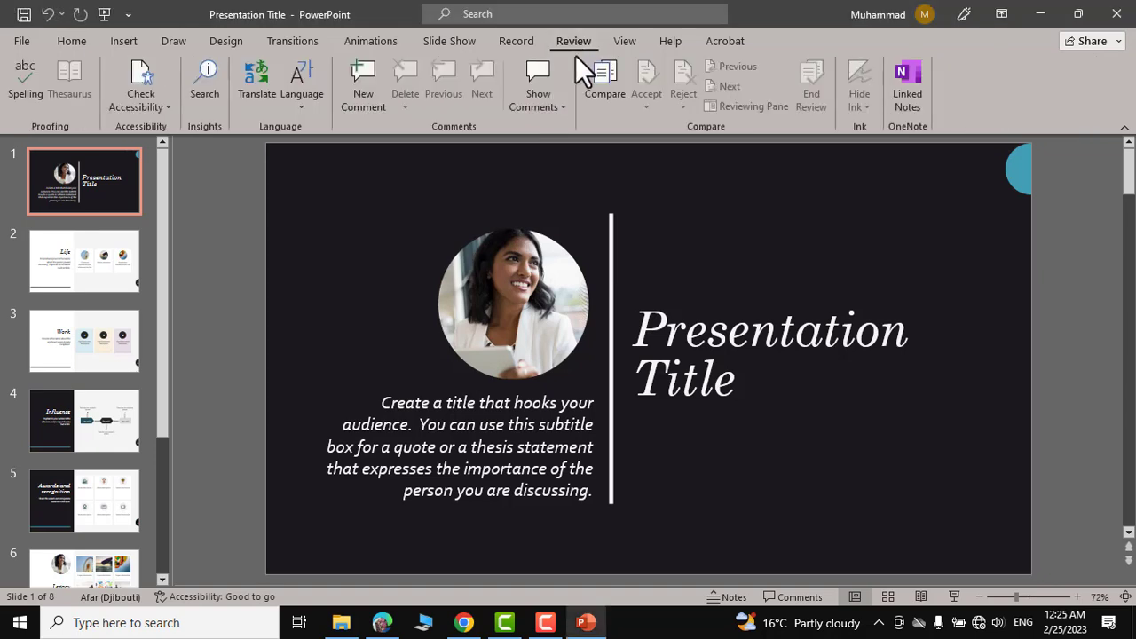
{"action": "left_click", "coordinate": [603, 91]}
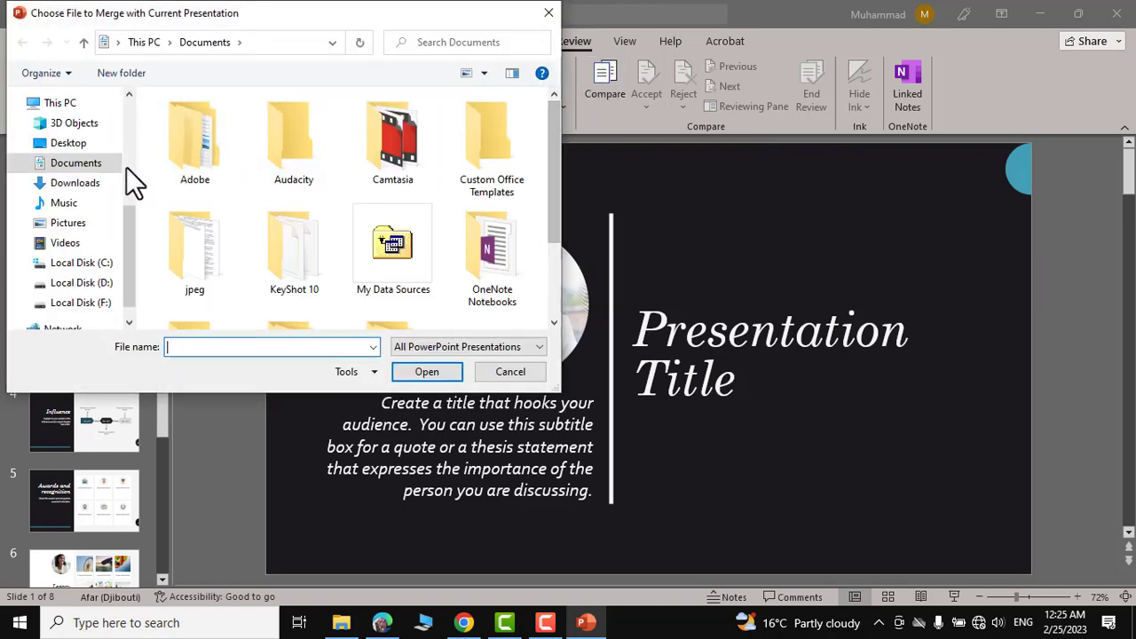
{"action": "left_click", "coordinate": [71, 143]}
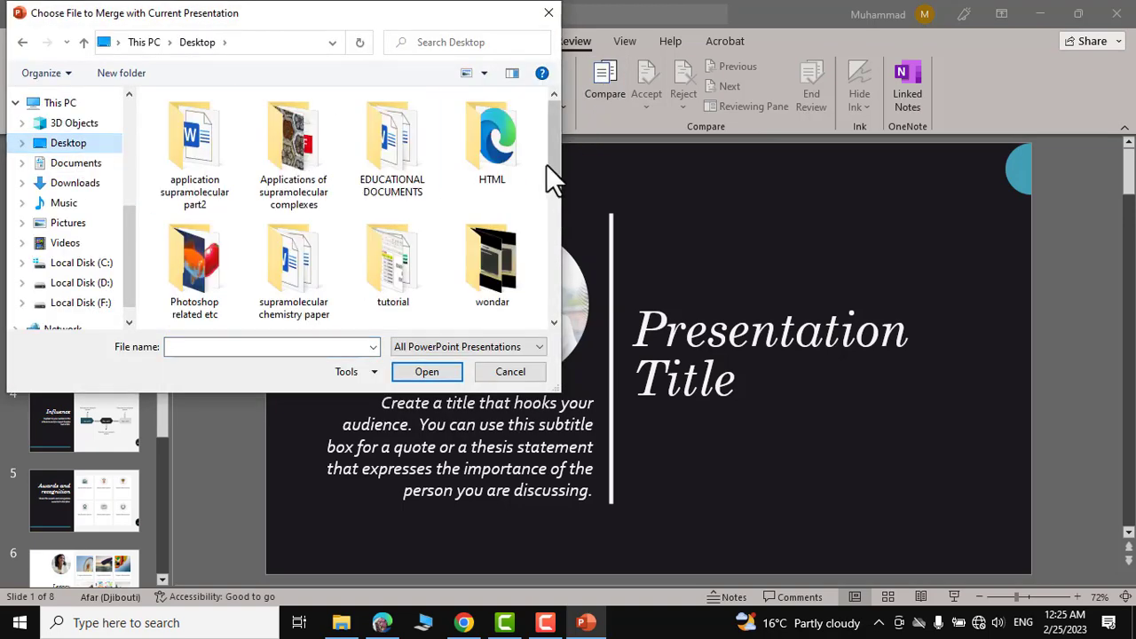
{"action": "left_click_drag", "start_coordinate": [553, 150], "coordinate": [540, 277]}
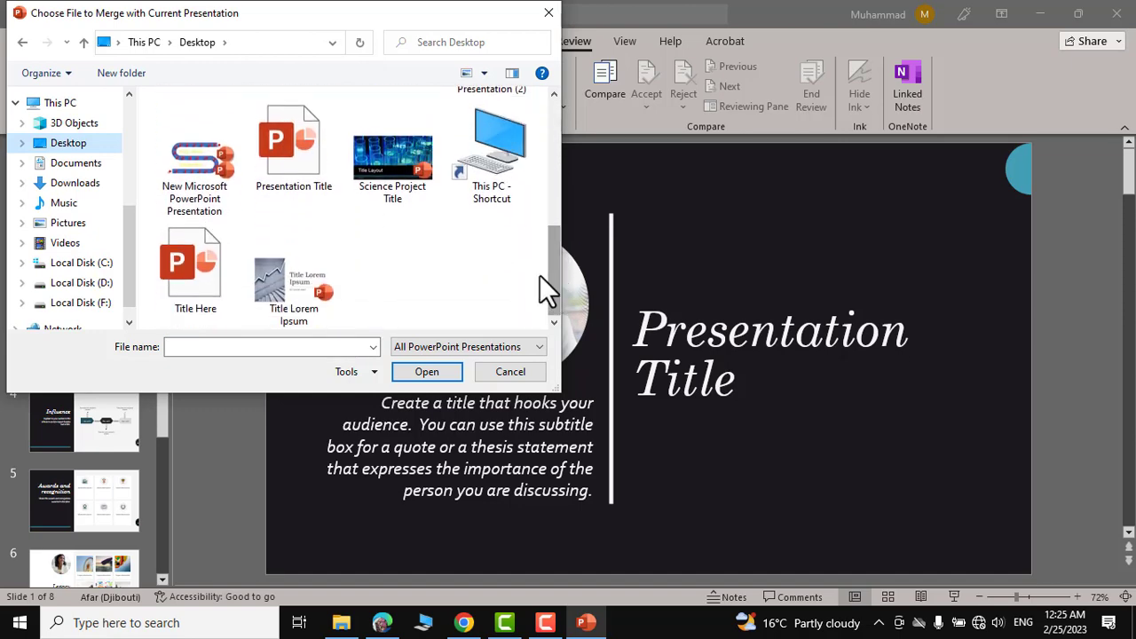
{"action": "left_click", "coordinate": [384, 165]}
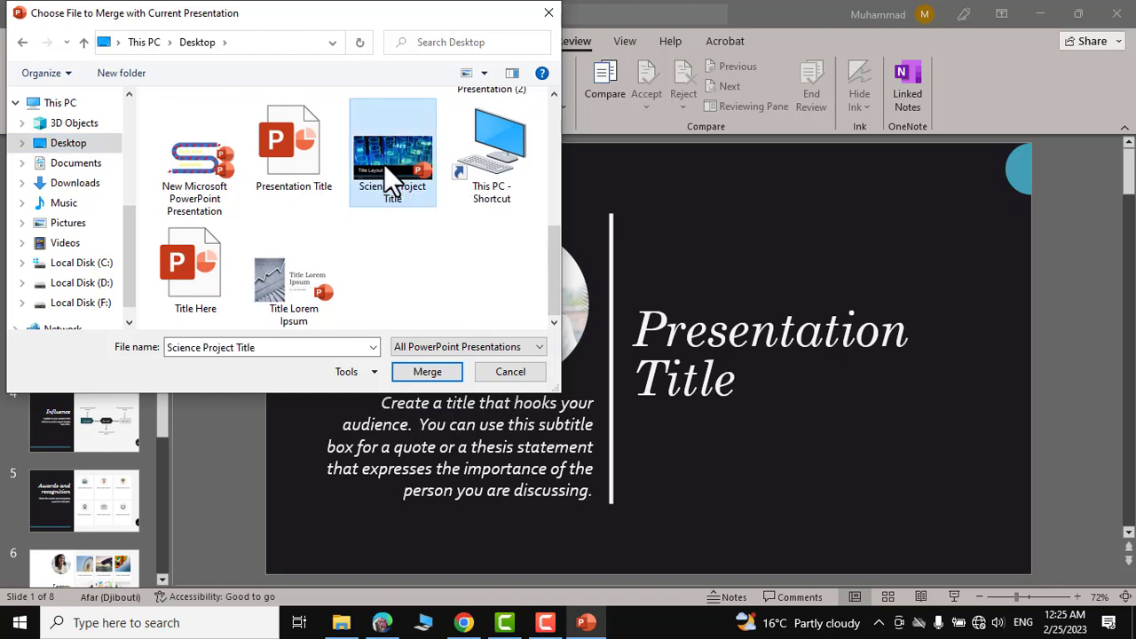
{"action": "left_click", "coordinate": [434, 374]}
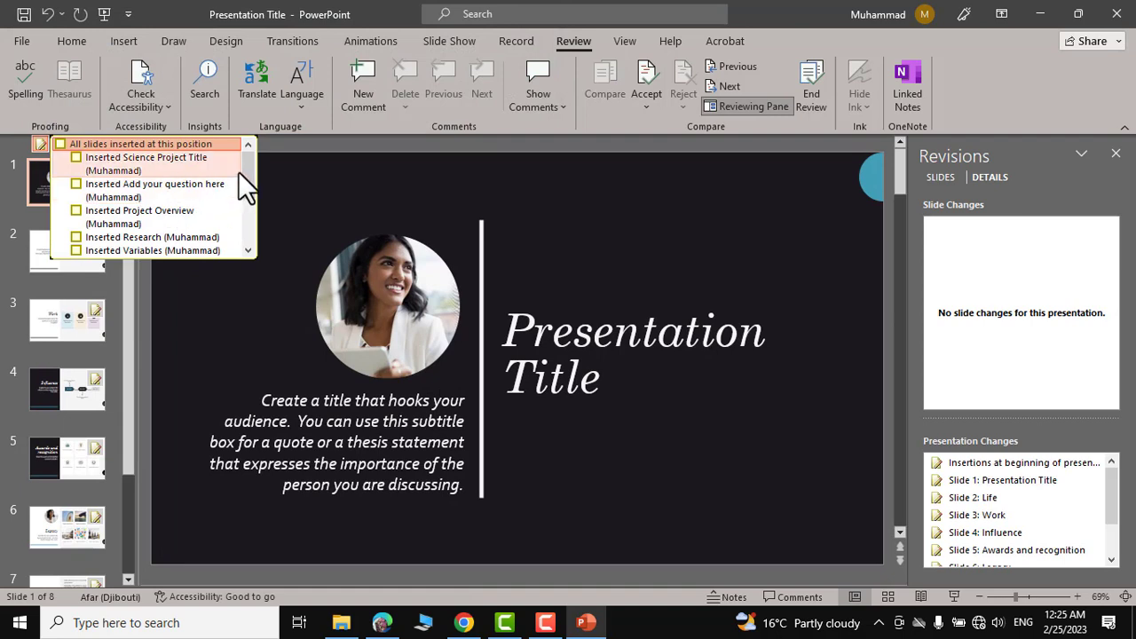
Accept the inserted Science Project Title slide and the inserted Research slide from the merge revisions.
{"action": "mouse_move", "coordinate": [250, 169]}
{"action": "left_mouse_down"}
{"action": "mouse_move", "coordinate": [250, 198]}
{"action": "mouse_move", "coordinate": [254, 174]}
{"action": "left_mouse_up"}
{"action": "left_click", "coordinate": [74, 156]}
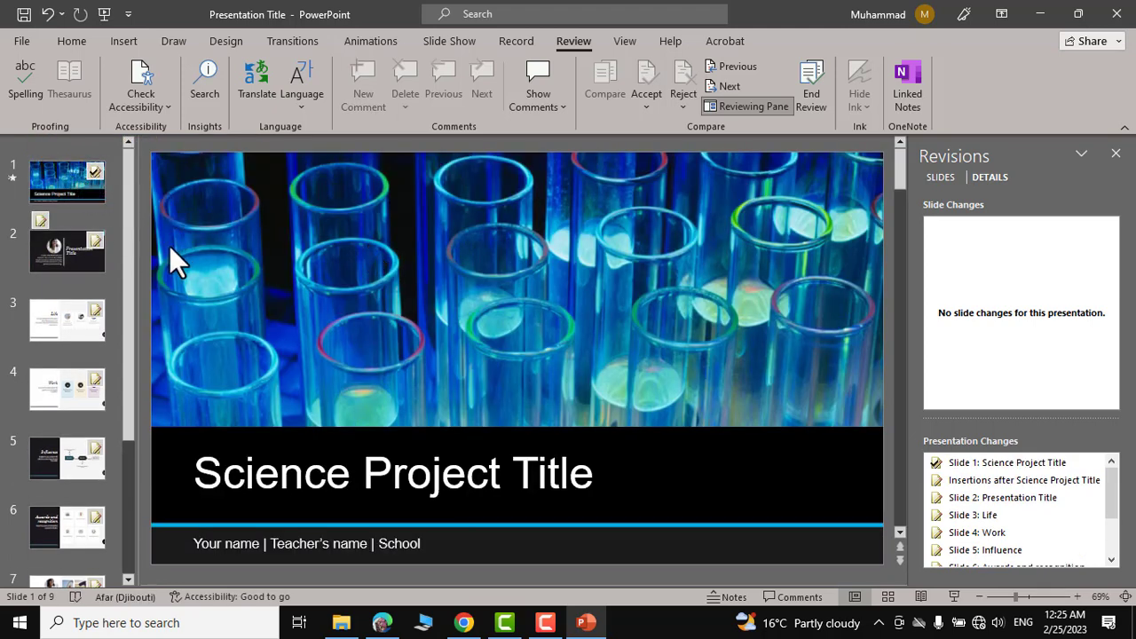
{"action": "left_click", "coordinate": [41, 219]}
{"action": "left_click", "coordinate": [39, 220]}
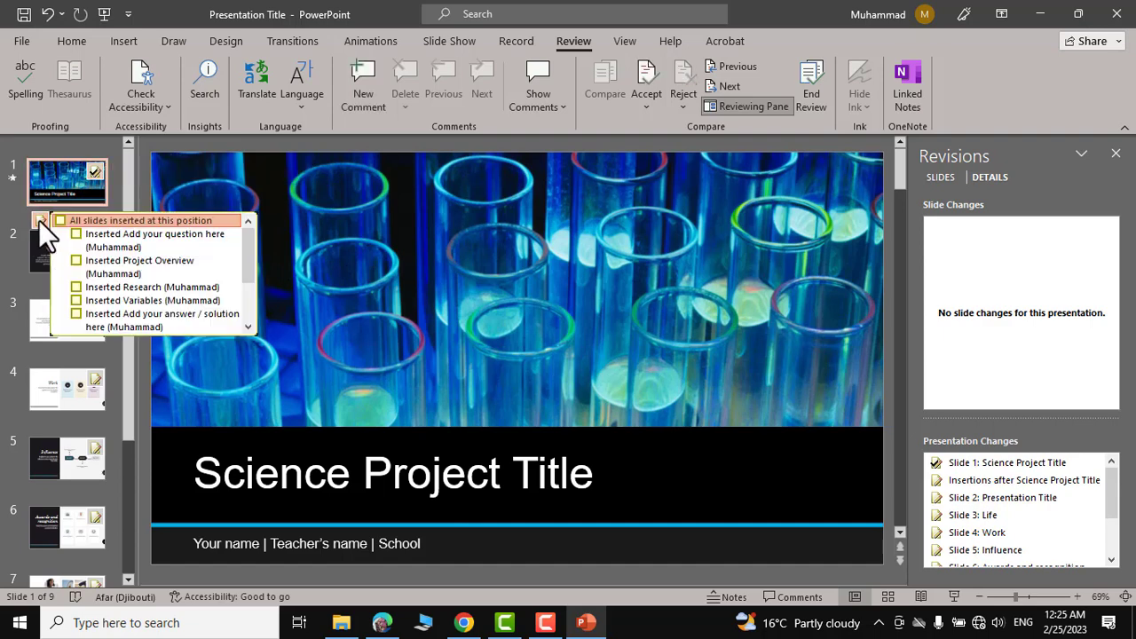
{"action": "left_click", "coordinate": [76, 286]}
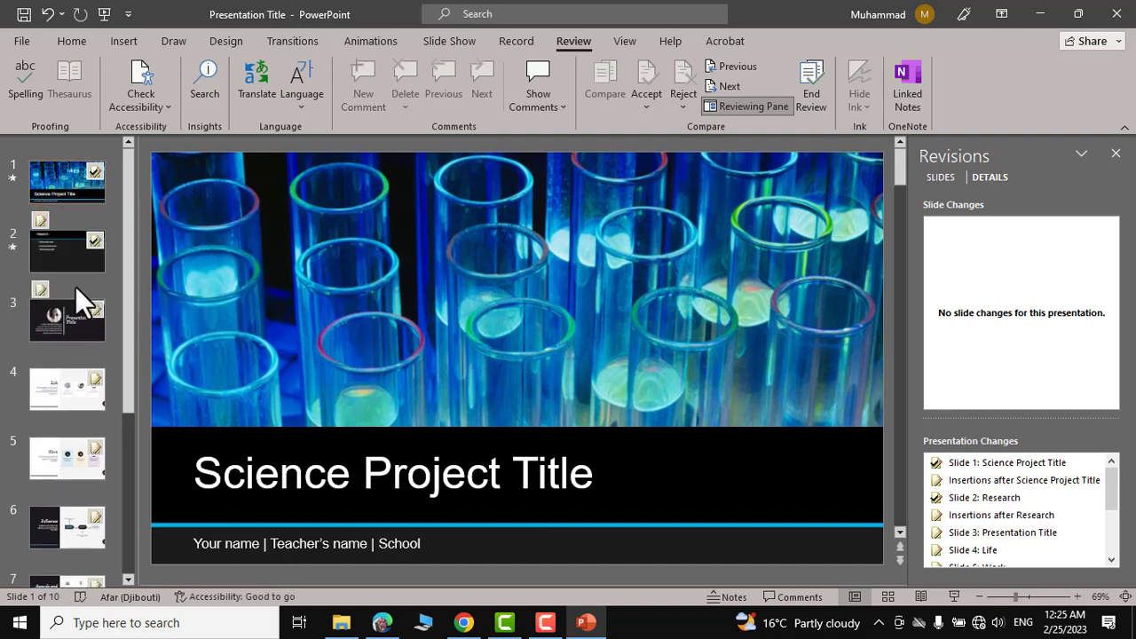
{"action": "left_click", "coordinate": [76, 288]}
Accept all remaining merged slides inserted after the Research slide.
{"action": "left_click", "coordinate": [55, 260]}
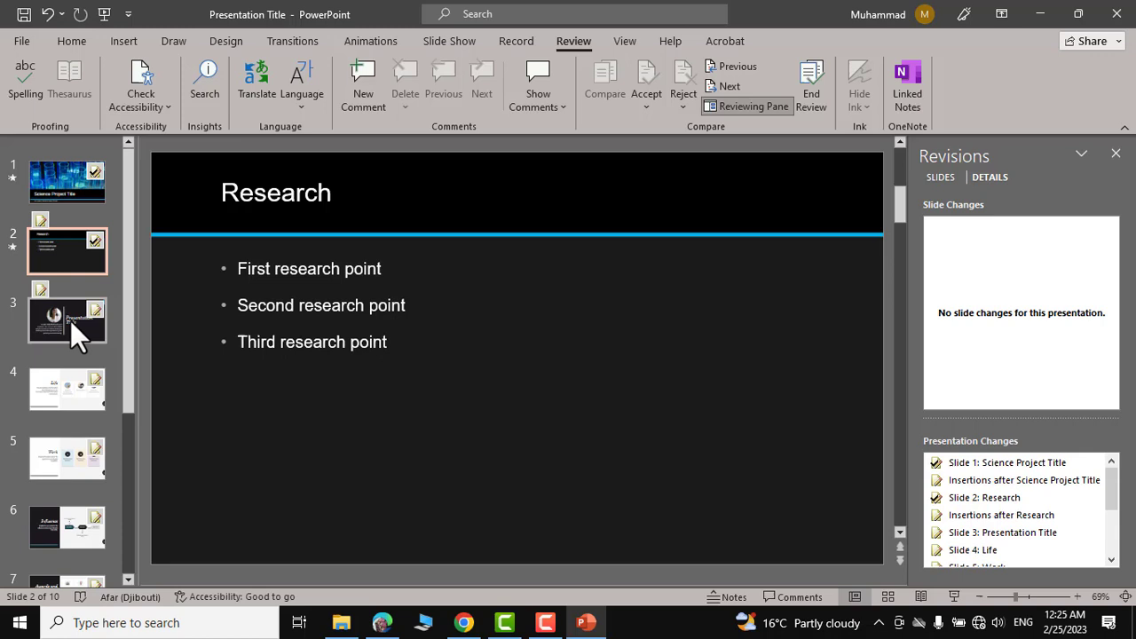
{"action": "left_click", "coordinate": [41, 289]}
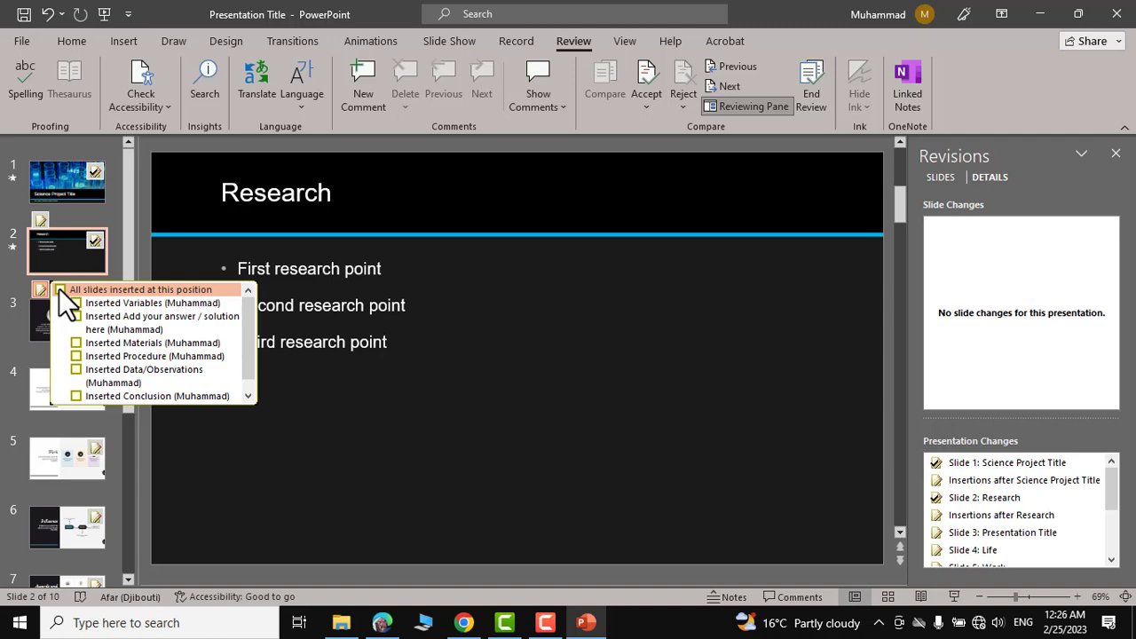
{"action": "left_click", "coordinate": [59, 289]}
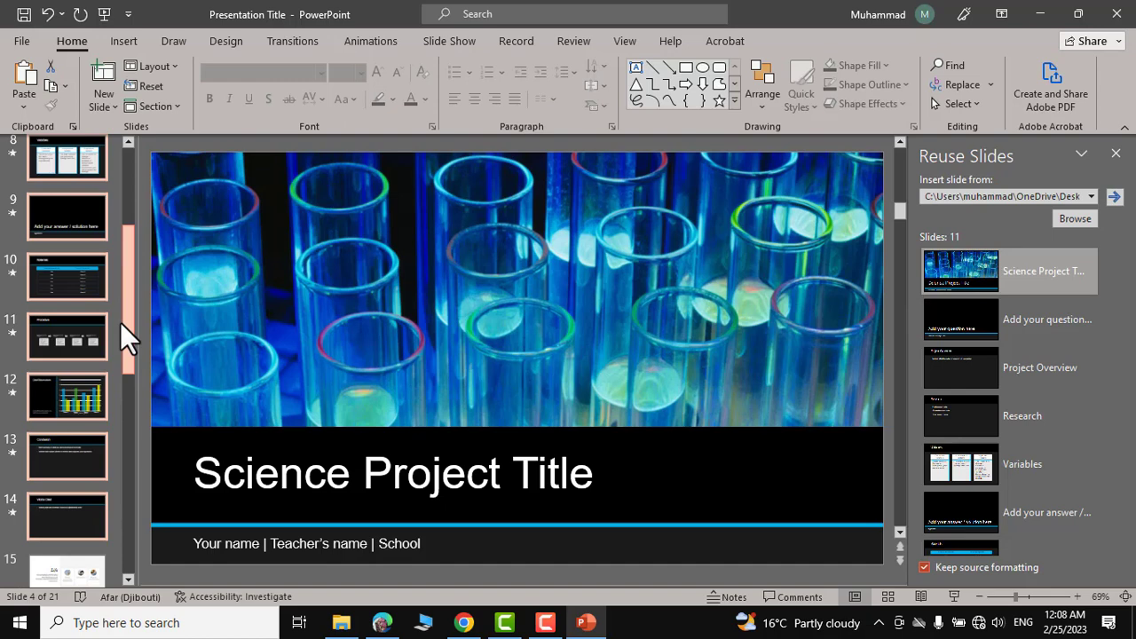
{"action": "left_click_drag", "start_coordinate": [120, 322], "coordinate": [124, 235]}
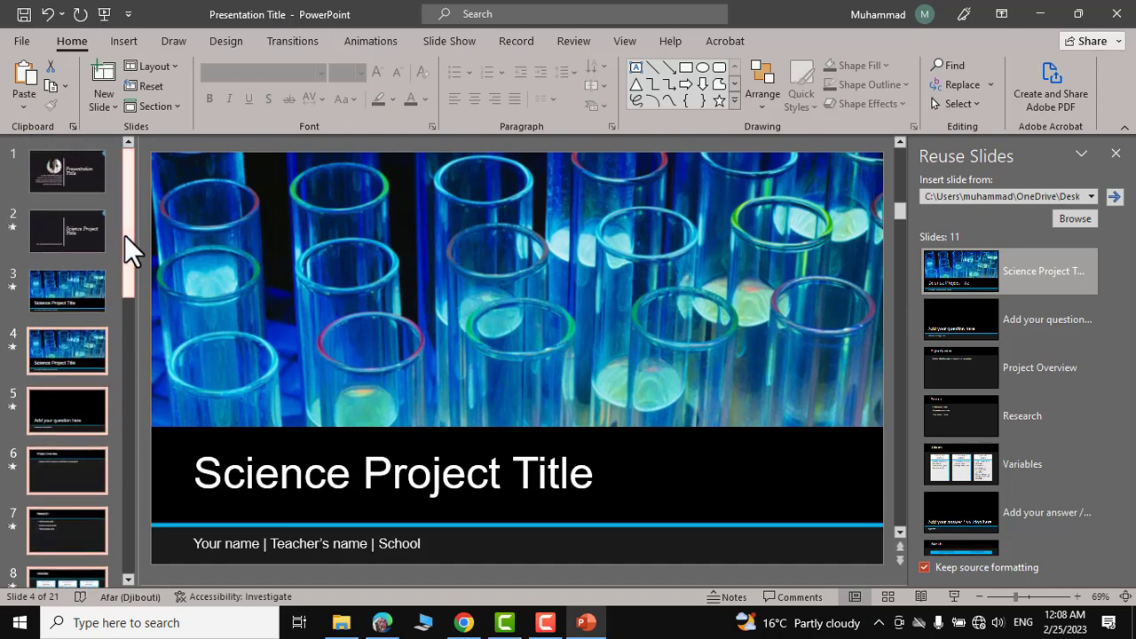